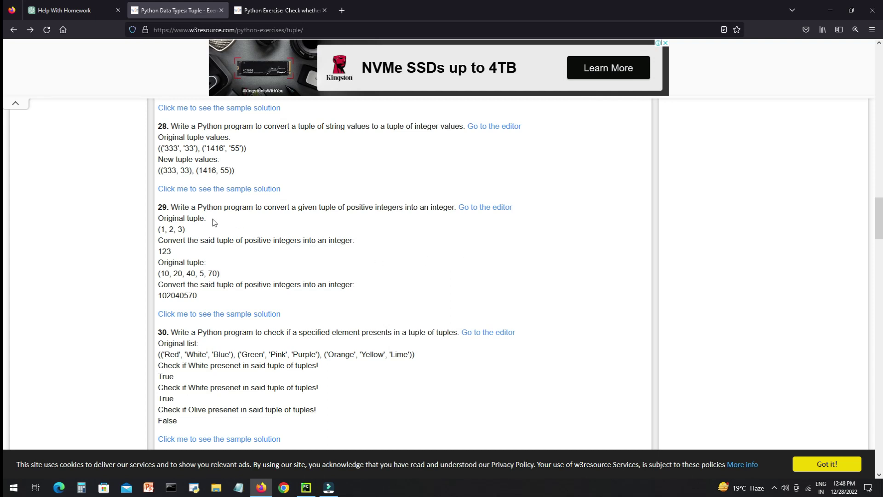
Step: Select exercise 29's full text and sample values on converting a positive-integer tuple into an integer
{"action": "left_click_drag", "start_coordinate": [192, 218], "coordinate": [251, 301]}
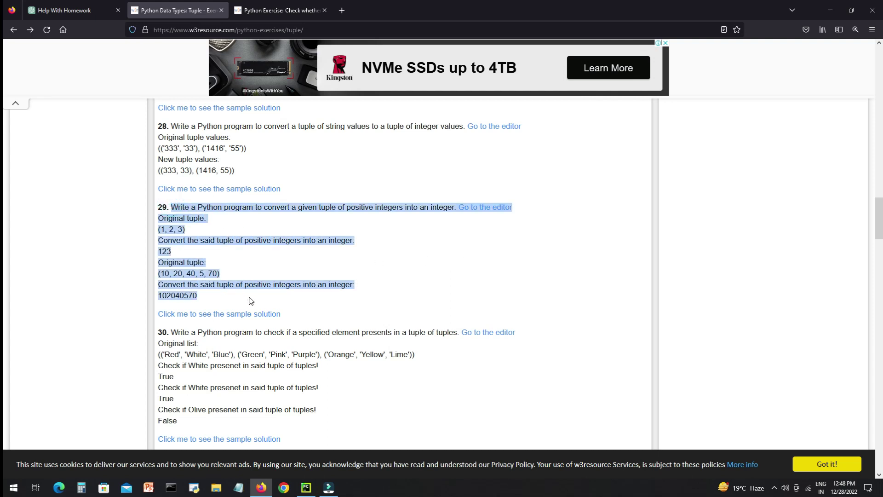
Step: Send exercise 29 to ChatGPT without 'Go to the editor' and copy the tuple_to_int reply code
{"action": "left_click", "coordinate": [85, 6]}
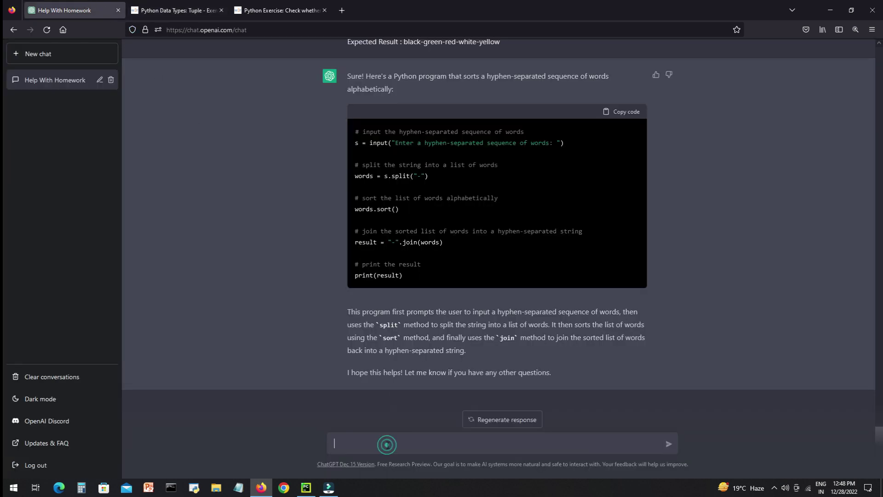
{"action": "key", "text": "ctrl+v"}
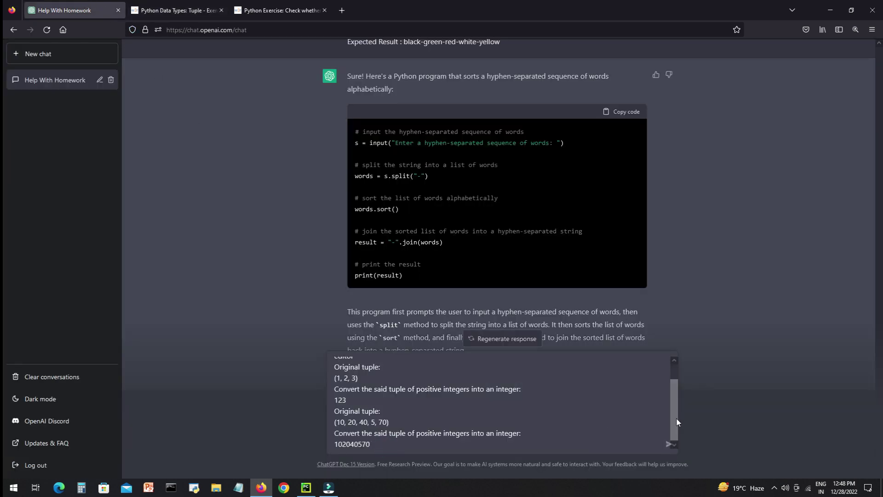
{"action": "left_click_drag", "start_coordinate": [675, 418], "coordinate": [626, 377]}
{"action": "key", "text": "BackSpace"}
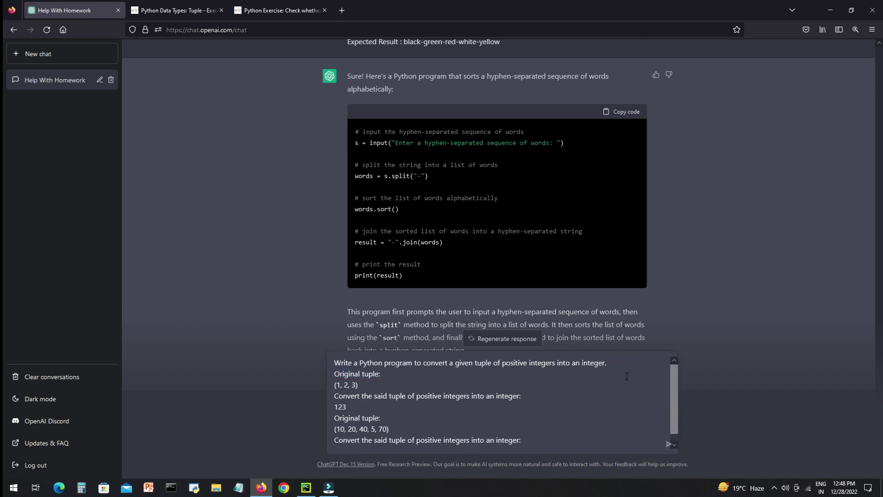
{"action": "key", "text": "Return"}
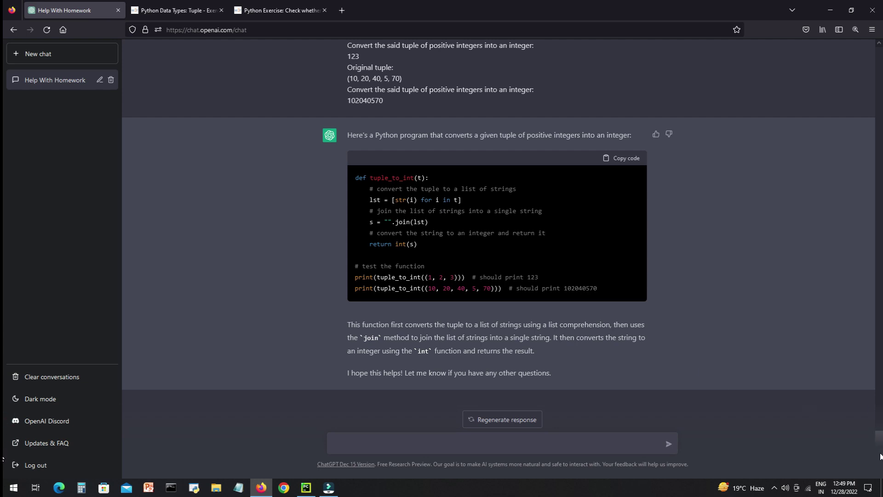
{"action": "left_click", "coordinate": [614, 151]}
Step: Replace main.py's code with the tuple_to_int solution and run it
{"action": "left_click", "coordinate": [306, 488]}
{"action": "left_click", "coordinate": [339, 280]}
{"action": "key", "text": "ctrl+a"}
{"action": "key", "text": "ctrl+v"}
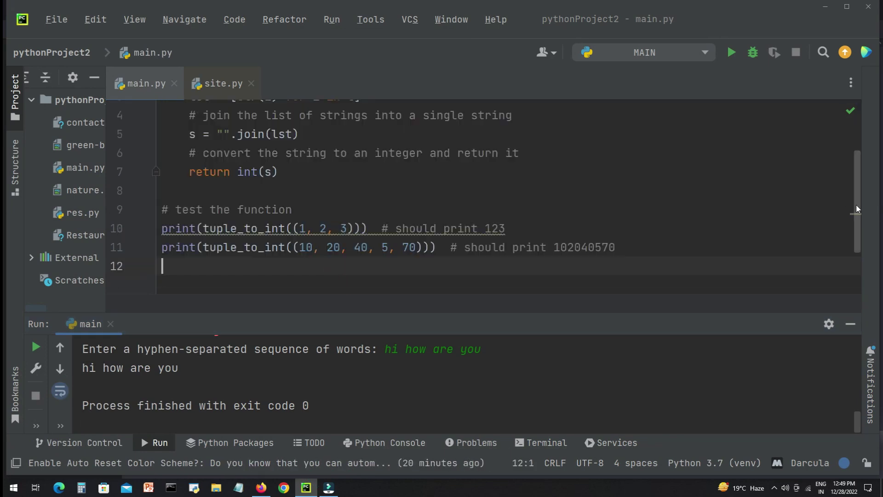
{"action": "scroll", "coordinate": [370, 201], "scroll_direction": "up", "scroll_amount": 2}
{"action": "right_click", "coordinate": [601, 242]}
{"action": "left_click", "coordinate": [637, 416]}
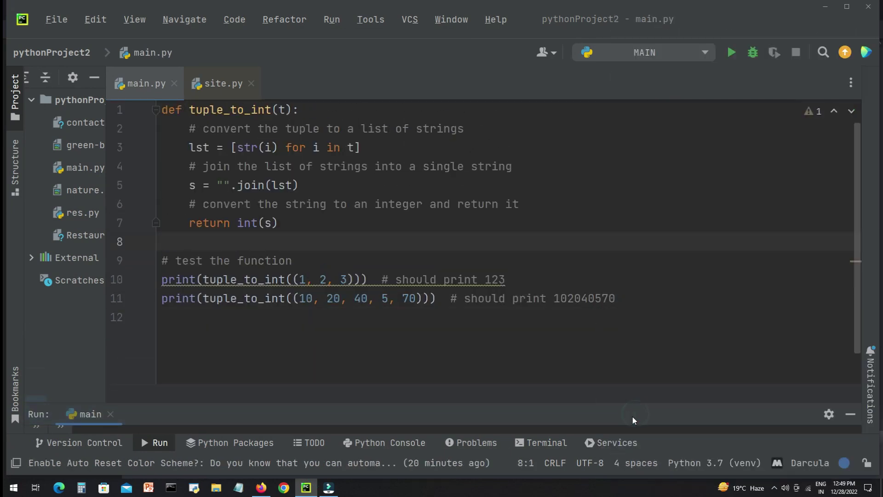
{"action": "left_click_drag", "start_coordinate": [466, 400], "coordinate": [481, 354]}
Step: Compare the printed 123 and 102040570 against w3resource's expected output
{"action": "key", "text": "alt+Tab"}
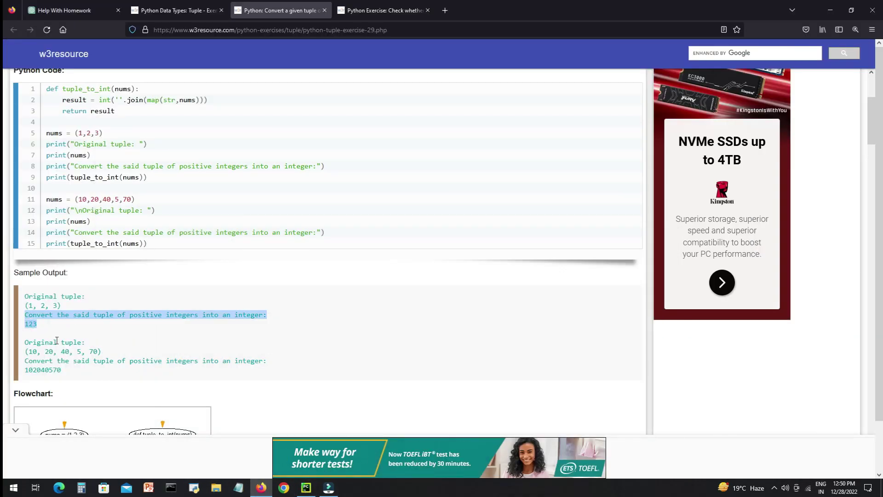
{"action": "left_click_drag", "start_coordinate": [63, 374], "coordinate": [25, 371]}
{"action": "key", "text": "alt+Tab"}
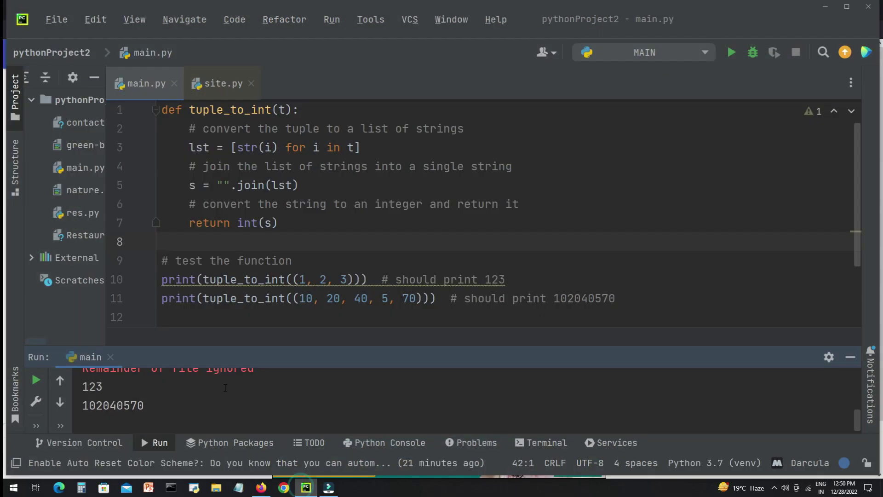
{"action": "left_click_drag", "start_coordinate": [102, 387], "coordinate": [81, 387]}
{"action": "left_click_drag", "start_coordinate": [144, 405], "coordinate": [81, 406]}
{"action": "left_click", "coordinate": [289, 244]}
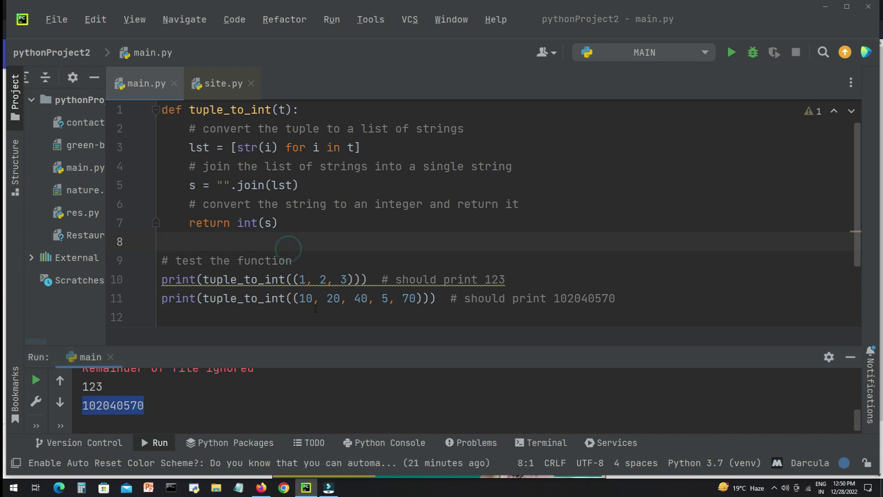
{"action": "left_click", "coordinate": [180, 408]}
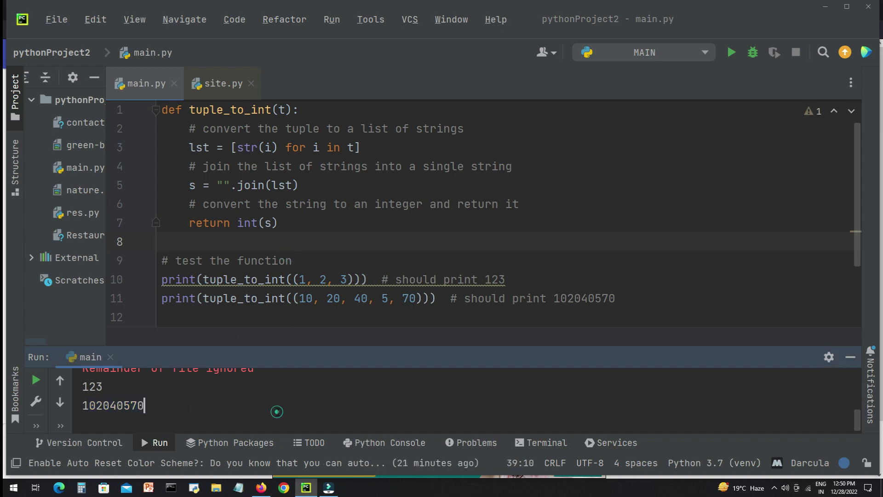
Step: Shrink the run panel and select exercise 32's text on w3resource
{"action": "left_click_drag", "start_coordinate": [339, 347], "coordinate": [339, 417]}
{"action": "key", "text": "alt+Tab"}
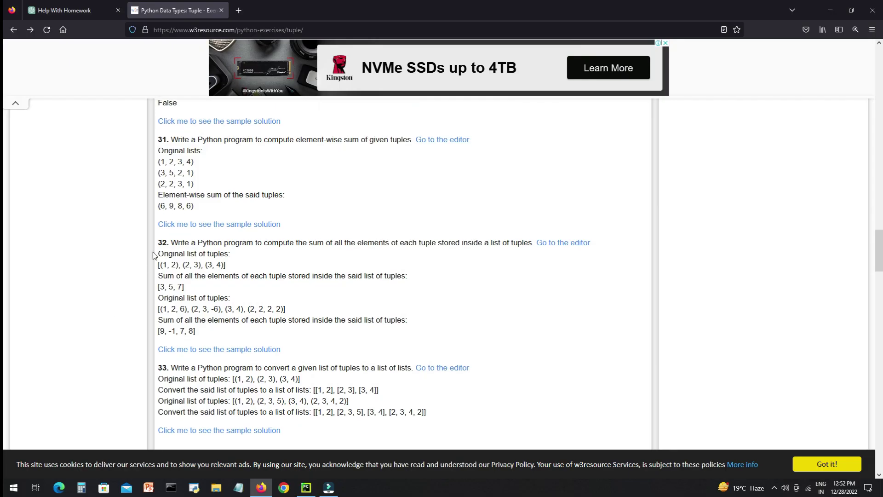
{"action": "left_click_drag", "start_coordinate": [170, 242], "coordinate": [290, 333]}
Step: Paste exercise 32 into the ChatGPT prompt, remove 'Go to the editor', and send it
{"action": "left_click", "coordinate": [124, 10]}
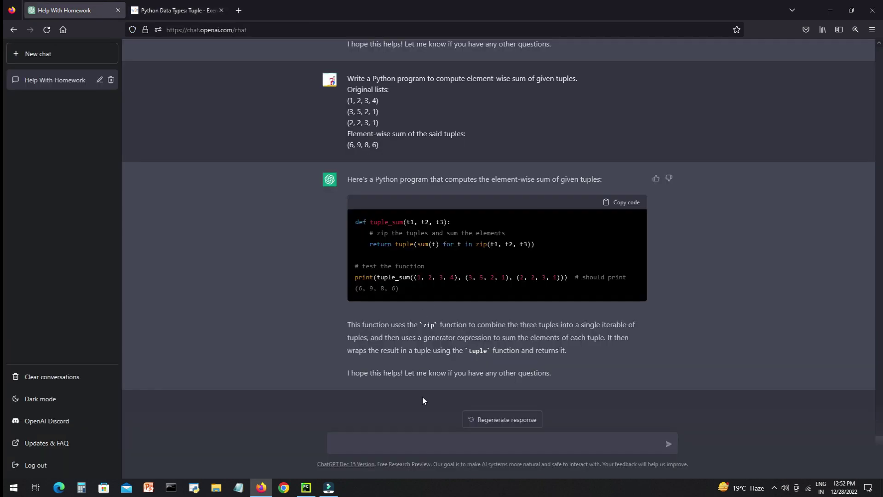
{"action": "left_click", "coordinate": [429, 446]}
{"action": "key", "text": "ctrl+v"}
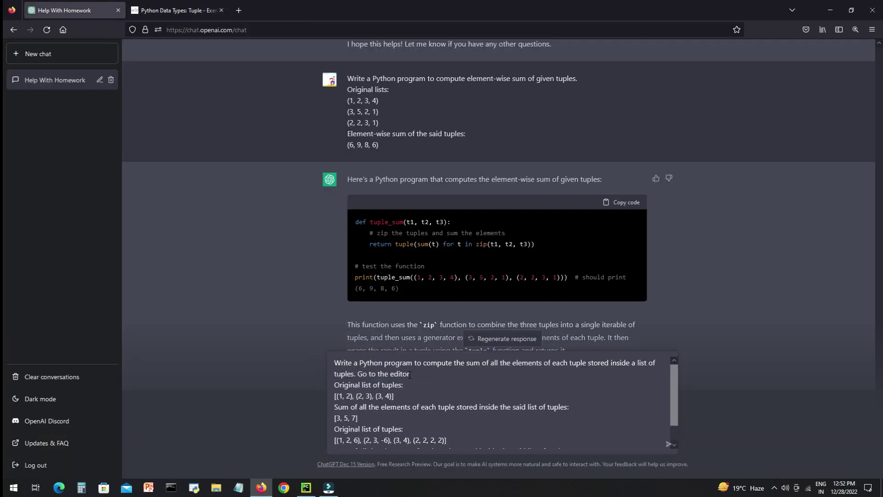
{"action": "left_click_drag", "start_coordinate": [409, 374], "coordinate": [358, 373]}
{"action": "key", "text": "BackSpace"}
{"action": "left_click_drag", "start_coordinate": [675, 391], "coordinate": [680, 423]}
{"action": "left_click", "coordinate": [670, 445]}
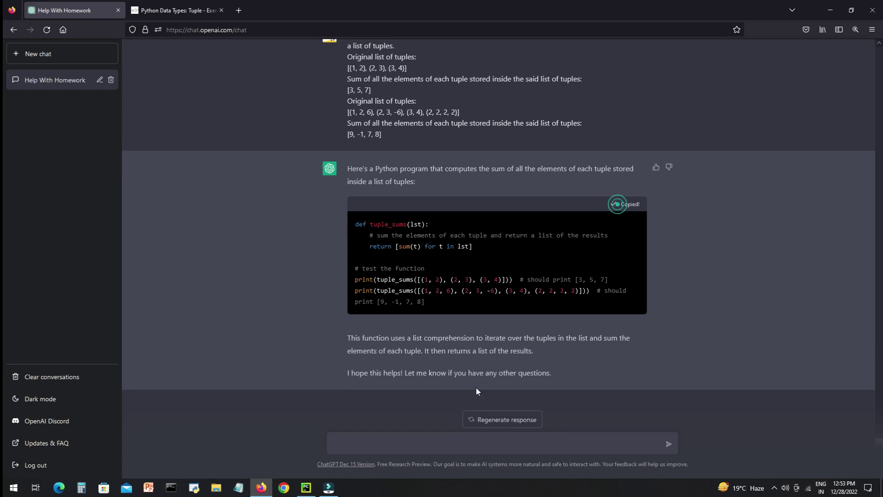
Step: Paste the tuple_sums code into main.py, run it, and select the null-bytes ValueError line
{"action": "left_click", "coordinate": [306, 487]}
{"action": "left_click", "coordinate": [245, 252]}
{"action": "key", "text": "ctrl+a"}
{"action": "key", "text": "ctrl+v"}
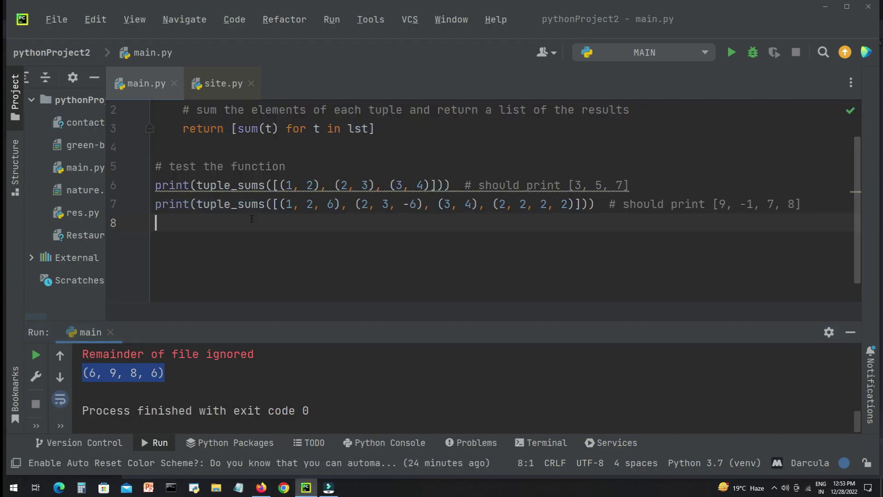
{"action": "right_click", "coordinate": [332, 233]}
{"action": "left_click", "coordinate": [374, 416]}
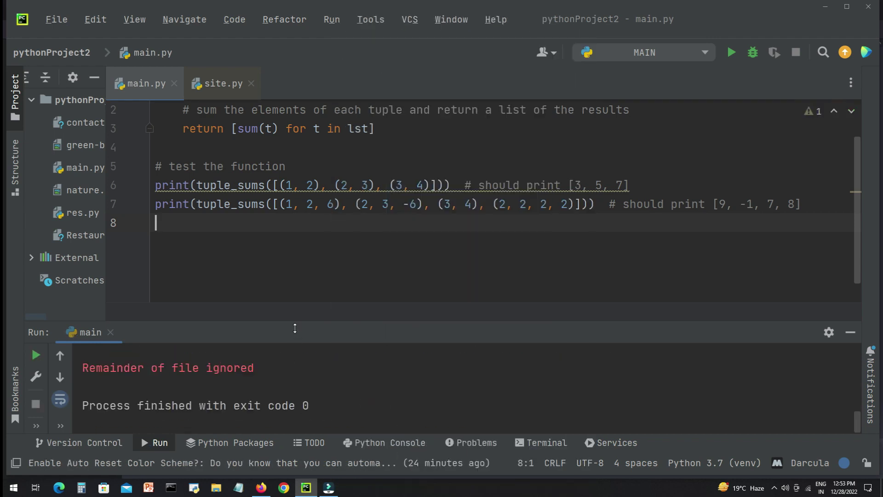
{"action": "left_click_drag", "start_coordinate": [295, 322], "coordinate": [334, 231]}
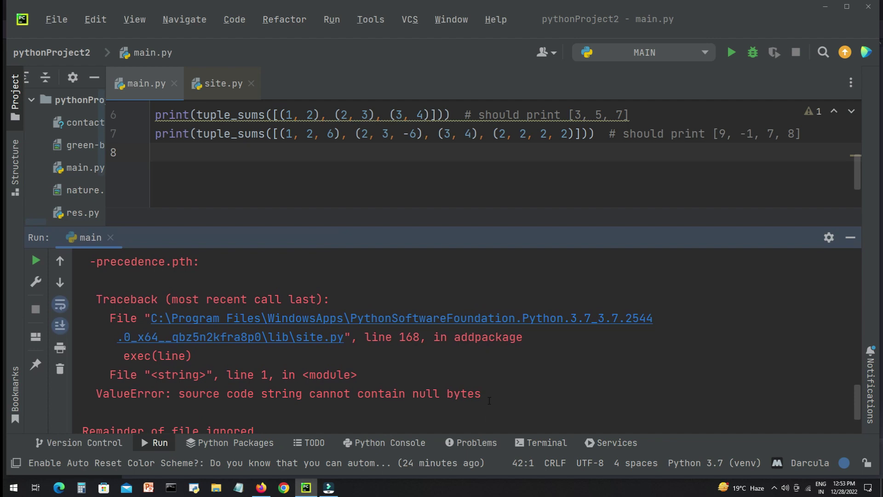
{"action": "left_click_drag", "start_coordinate": [489, 401], "coordinate": [102, 395]}
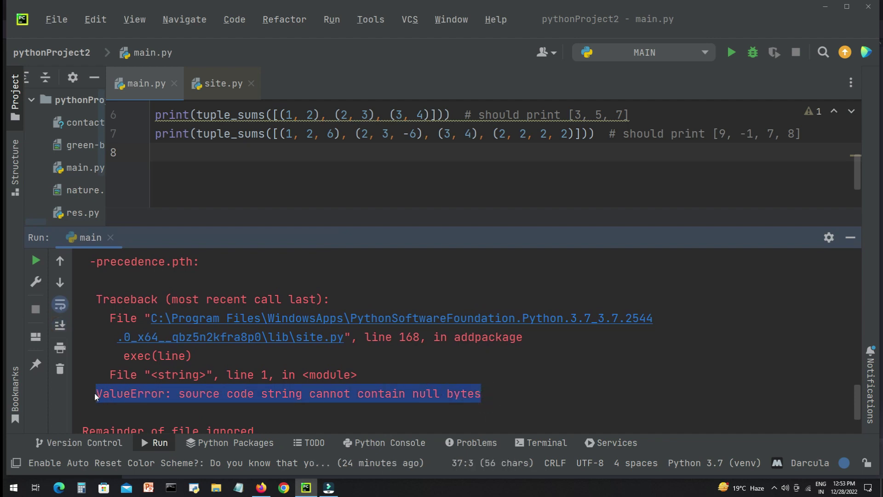
Step: Report the ValueError to ChatGPT as 'its giving me error -' followed by the pasted message
{"action": "left_click", "coordinate": [259, 487]}
{"action": "left_click", "coordinate": [369, 443]}
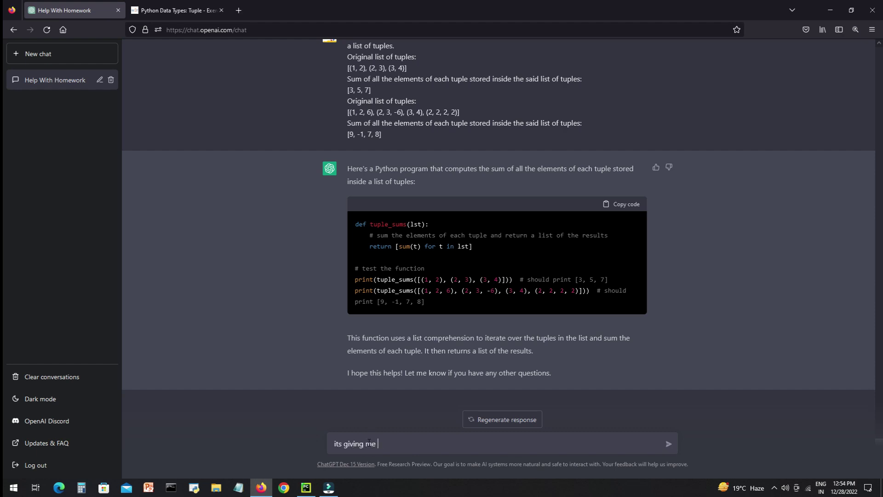
{"action": "type", "text": "its giving me error -"}
{"action": "key", "text": "ctrl+v"}
{"action": "key", "text": "Return"}
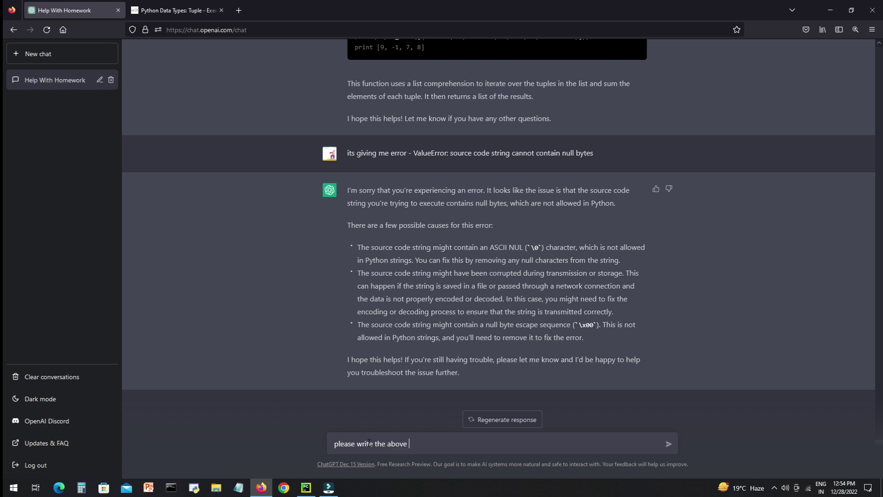
Step: Ask for error-free code and copy the rewritten tuple_sums reply
{"action": "type", "text": "free"}
{"action": "key", "text": "Return"}
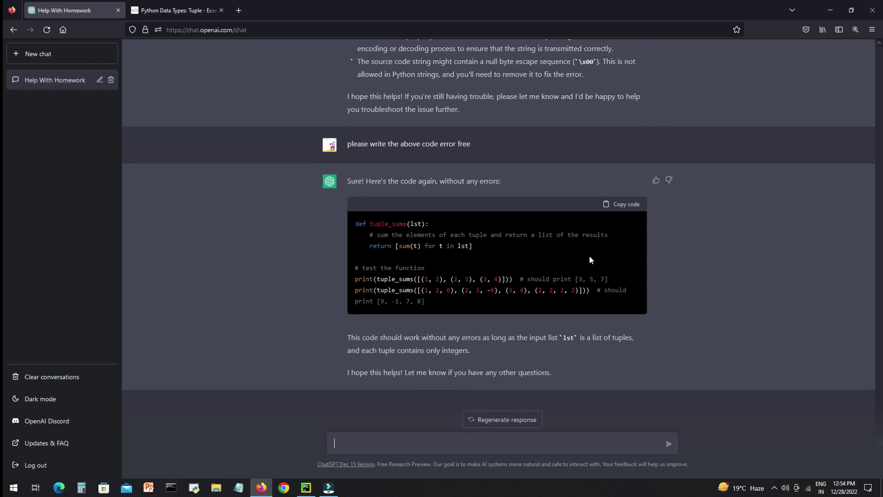
{"action": "left_click", "coordinate": [622, 204]}
Step: Run main.py with the corrected tuple_sums code
{"action": "left_click", "coordinate": [305, 488]}
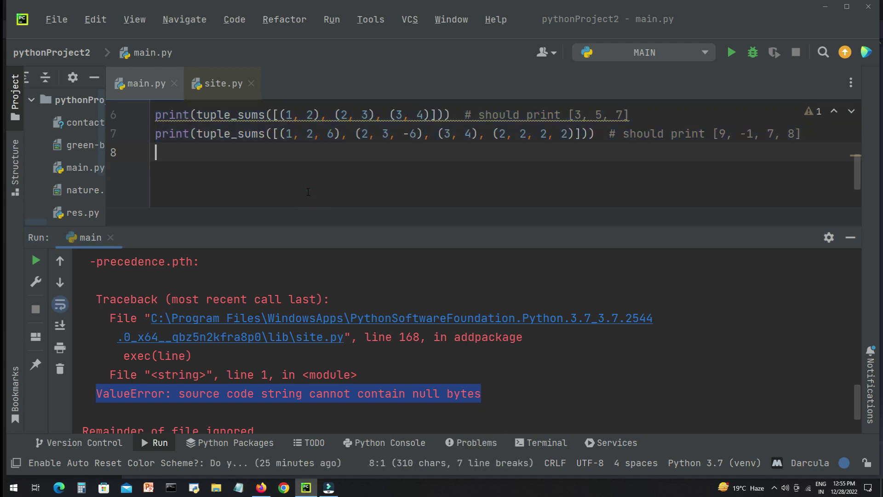
{"action": "right_click", "coordinate": [319, 185]}
{"action": "left_click", "coordinate": [343, 416]}
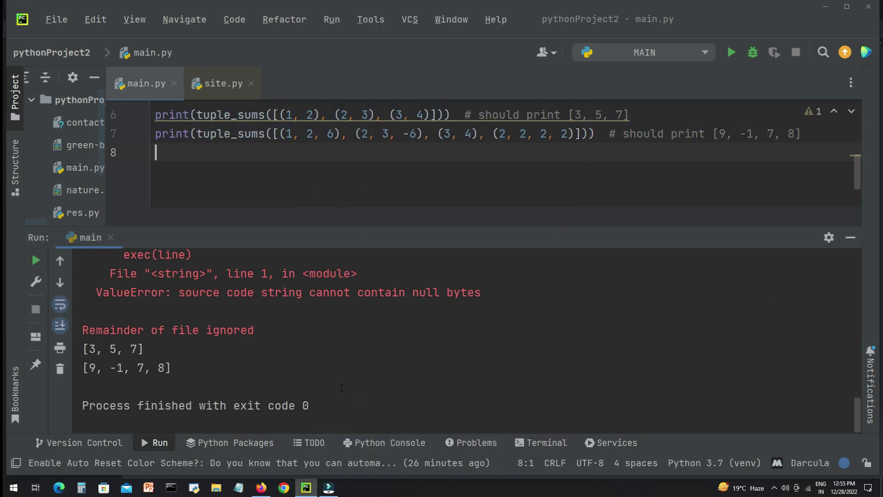
{"action": "left_click", "coordinate": [82, 349]}
Step: Confirm [3, 5, 7] and [9, -1, 7, 8] match w3resource's sample output, then start requesting detailed comments
{"action": "left_click", "coordinate": [171, 368], "text": "shift"}
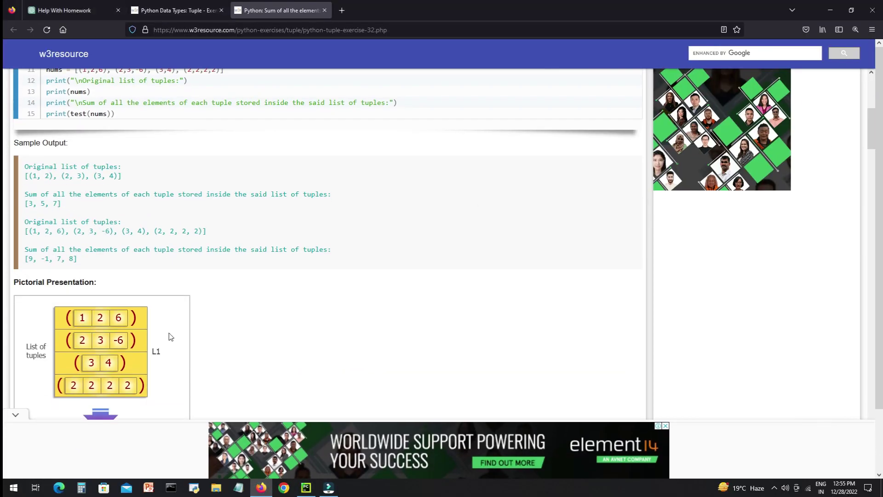
{"action": "key", "text": "alt+Tab"}
{"action": "key", "text": "alt+Tab"}
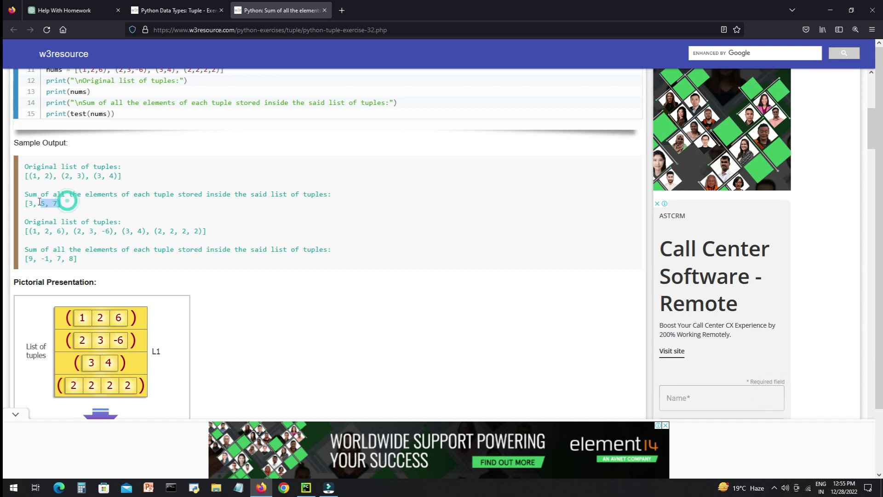
{"action": "left_click_drag", "start_coordinate": [28, 197], "coordinate": [130, 173]}
{"action": "left_click", "coordinate": [49, 176]}
{"action": "left_click_drag", "start_coordinate": [68, 208], "coordinate": [25, 204]}
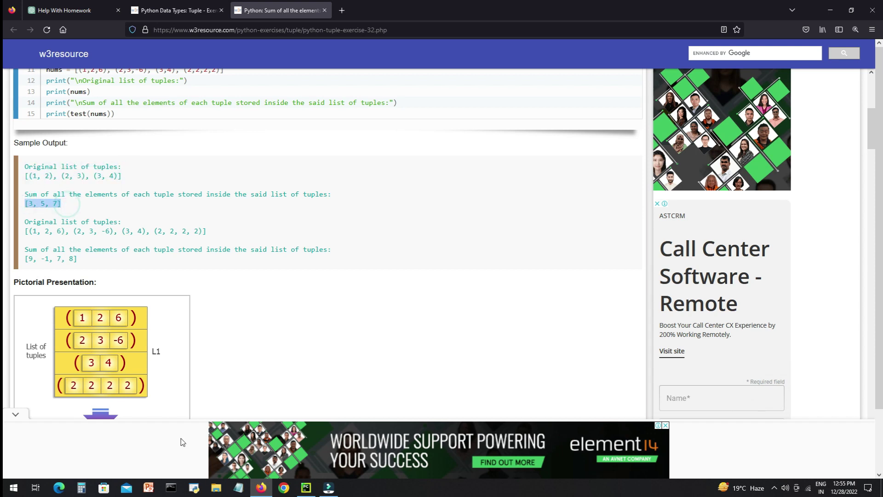
{"action": "left_click", "coordinate": [261, 488]}
{"action": "left_click_drag", "start_coordinate": [156, 349], "coordinate": [82, 349]}
{"action": "left_click", "coordinate": [261, 488]}
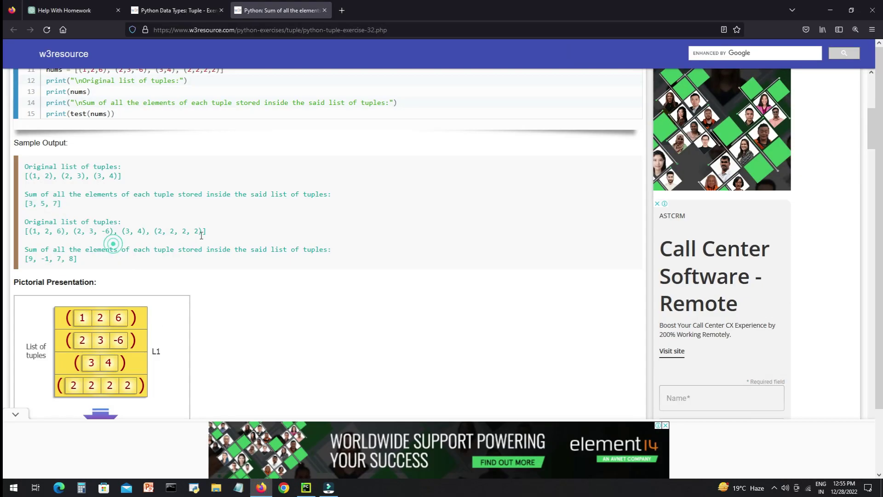
{"action": "left_click_drag", "start_coordinate": [208, 231], "coordinate": [24, 221]}
{"action": "left_click_drag", "start_coordinate": [77, 259], "coordinate": [24, 249]}
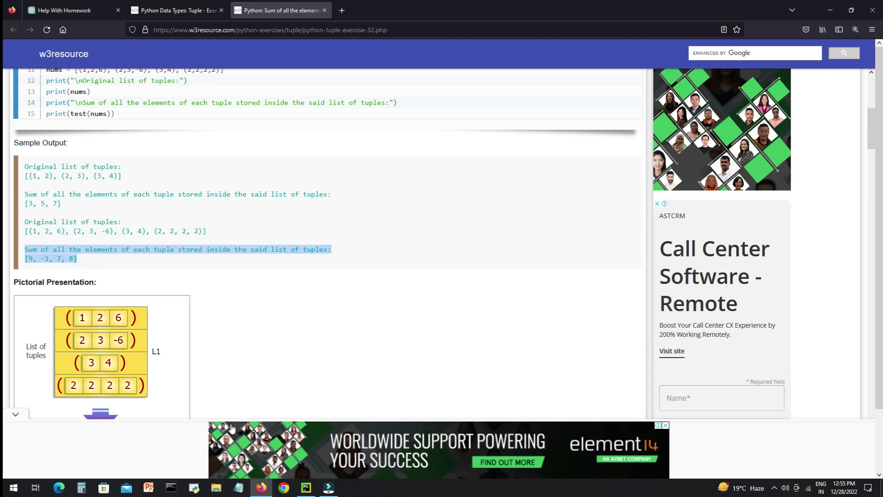
{"action": "left_click", "coordinate": [261, 488]}
{"action": "left_click_drag", "start_coordinate": [176, 368], "coordinate": [83, 368]}
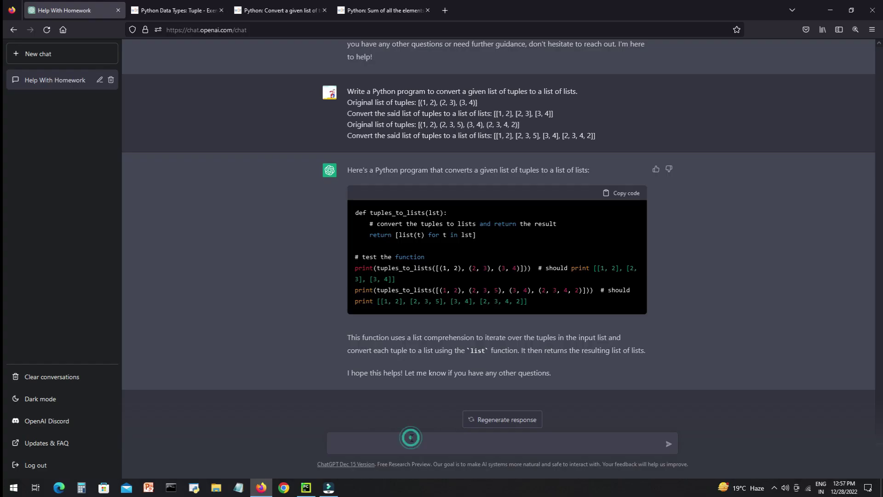
{"action": "type", "text": "please add detailed comments in the code because I am"}
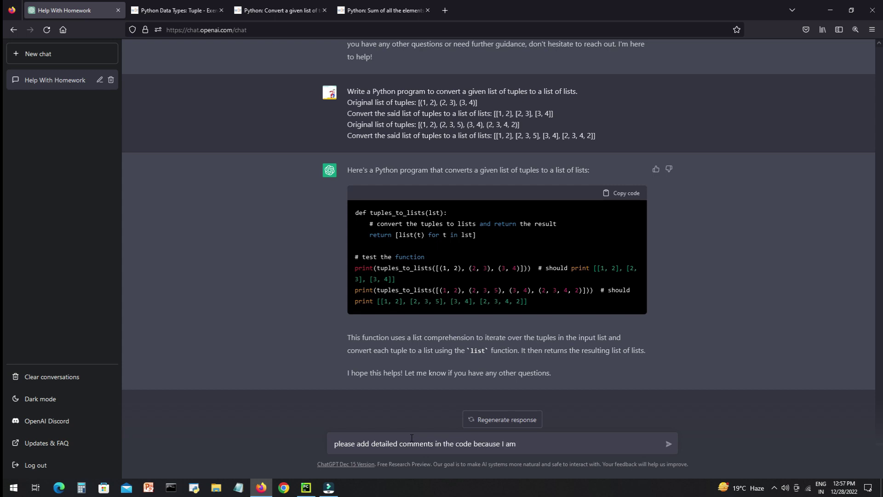
{"action": "type", "text": " newbie"}
Step: Send the detailed-comments request, then 'can you make the code bigger ?'
{"action": "key", "text": "Return"}
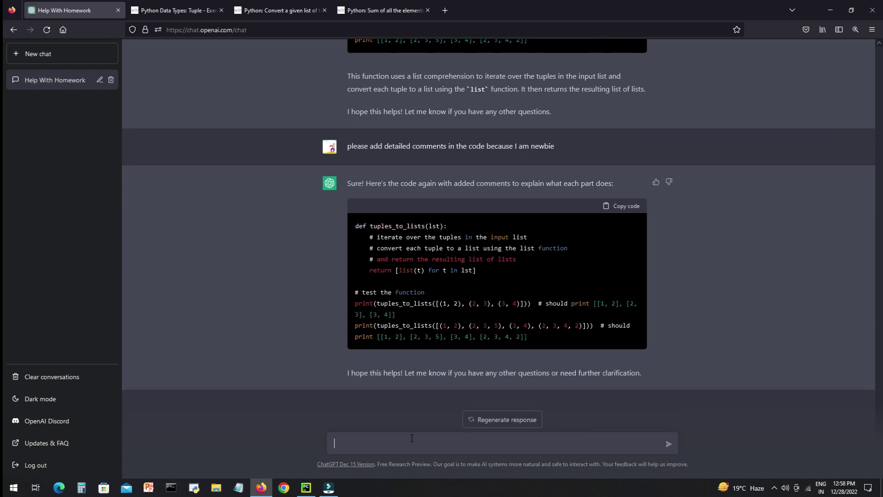
{"action": "type", "text": "can you m"}
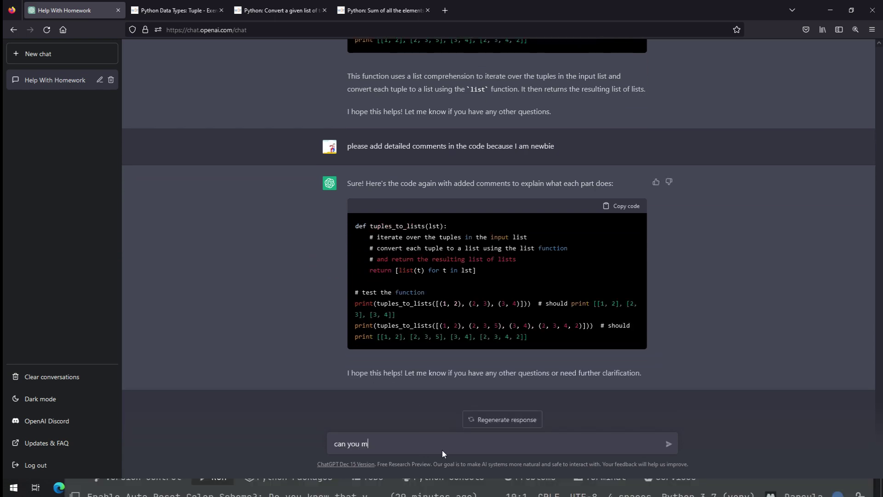
{"action": "type", "text": "ake the code bigger ?"}
{"action": "key", "text": "Return"}
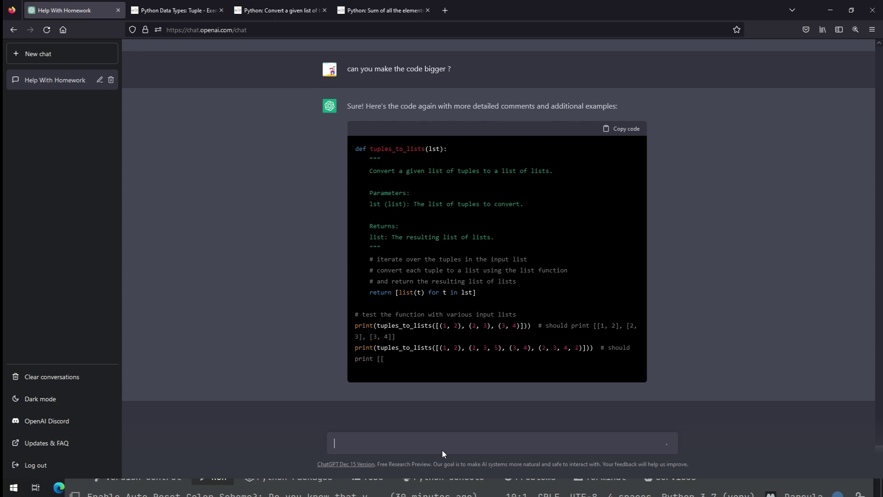
Step: Ask ChatGPT to write a separate explanation of the above code, correcting 'seperate'
{"action": "type", "text": "can you write a sep"}
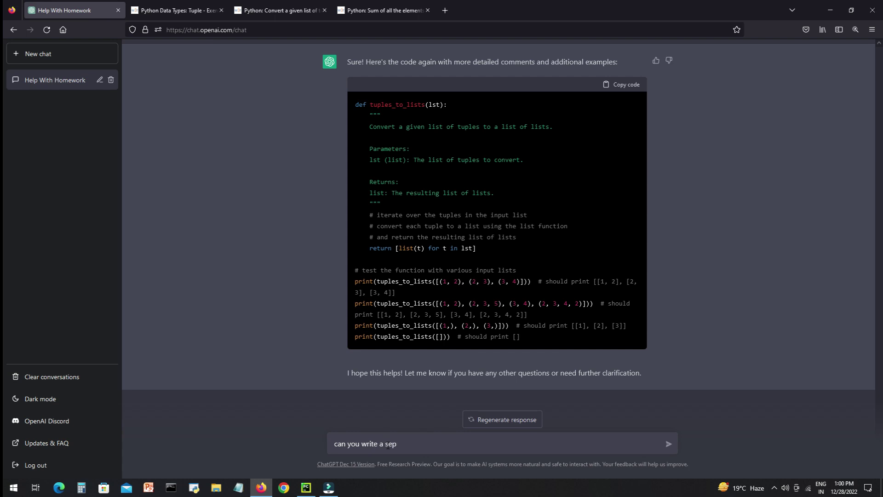
{"action": "type", "text": "erate"}
{"action": "right_click", "coordinate": [394, 445]}
{"action": "left_click", "coordinate": [440, 220]}
{"action": "type", "text": "the above code please ?"}
{"action": "key", "text": "Return"}
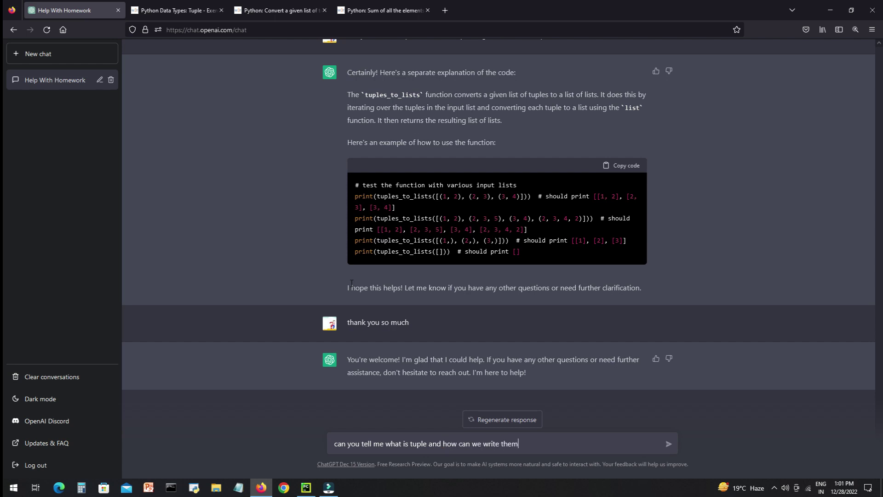
Step: Send the tuple question, then ask 'so is it good to use AI for home work help ?'
{"action": "key", "text": "Return"}
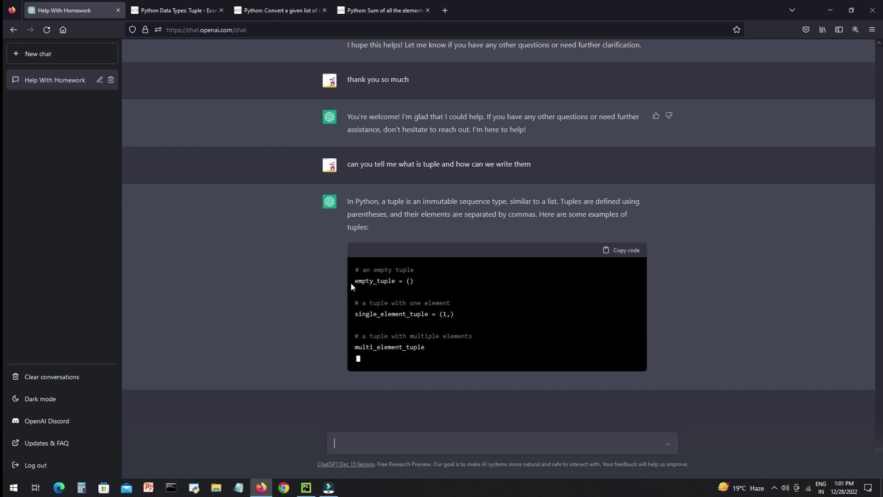
{"action": "type", "text": "s"}
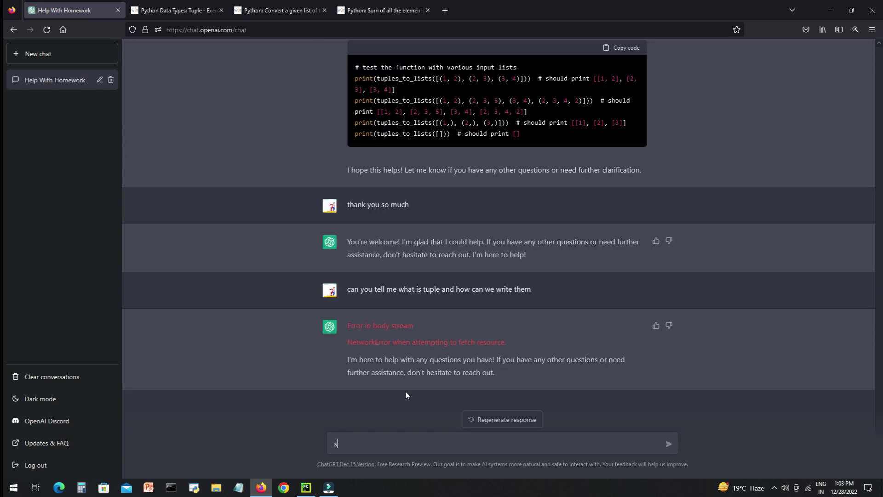
{"action": "type", "text": "o is it good to use AI for homewor"}
{"action": "key", "text": "BackSpace"}
{"action": "key", "text": "BackSpace"}
{"action": "key", "text": "BackSpace"}
{"action": "key", "text": "BackSpace"}
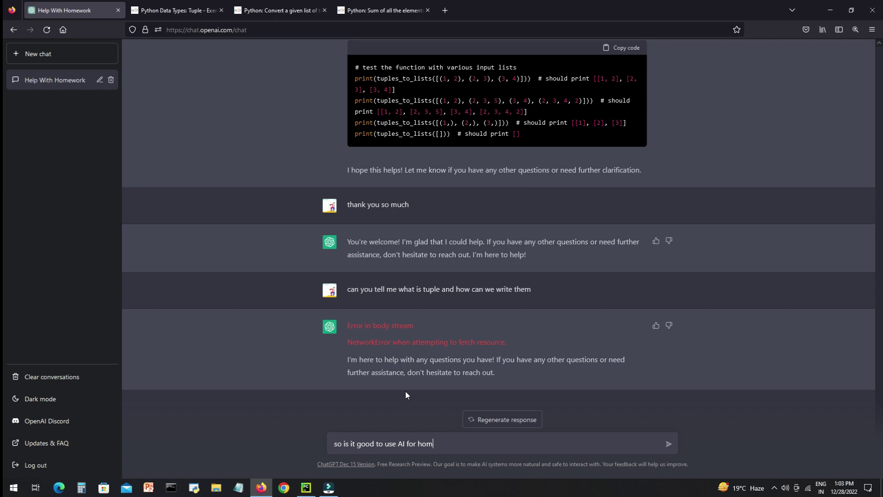
{"action": "type", "text": "e work help ?"}
{"action": "key", "text": "Return"}
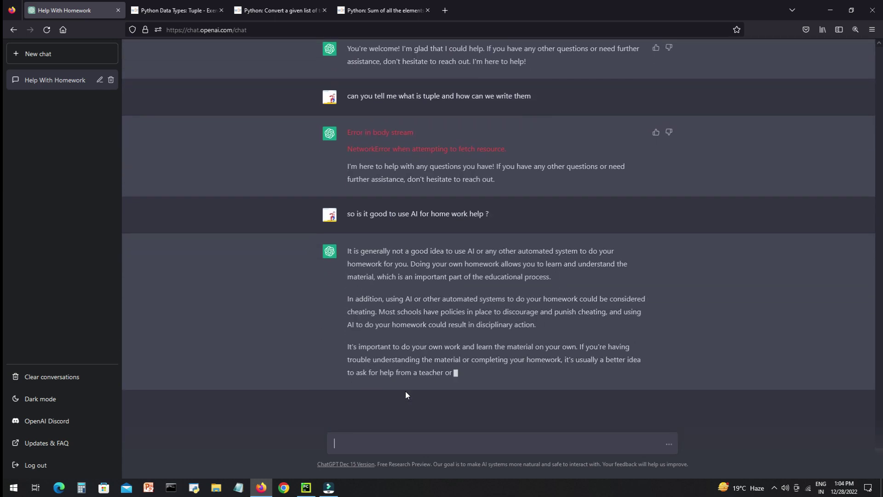
Step: Start the reply 'great I will' and fix the misspelled 'disclaimer' via spelling suggestions
{"action": "type", "text": "g"}
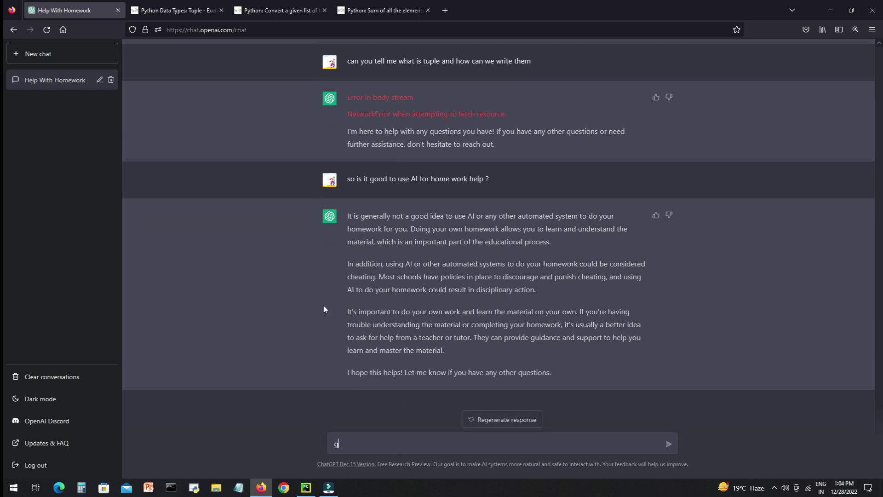
{"action": "type", "text": "reat I will use the above text as discailmer"}
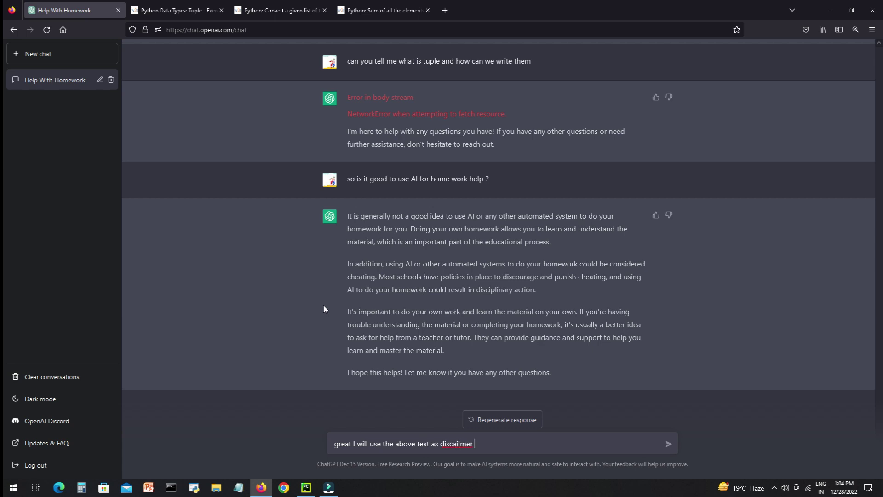
{"action": "right_click", "coordinate": [449, 445]}
{"action": "left_click", "coordinate": [502, 240]}
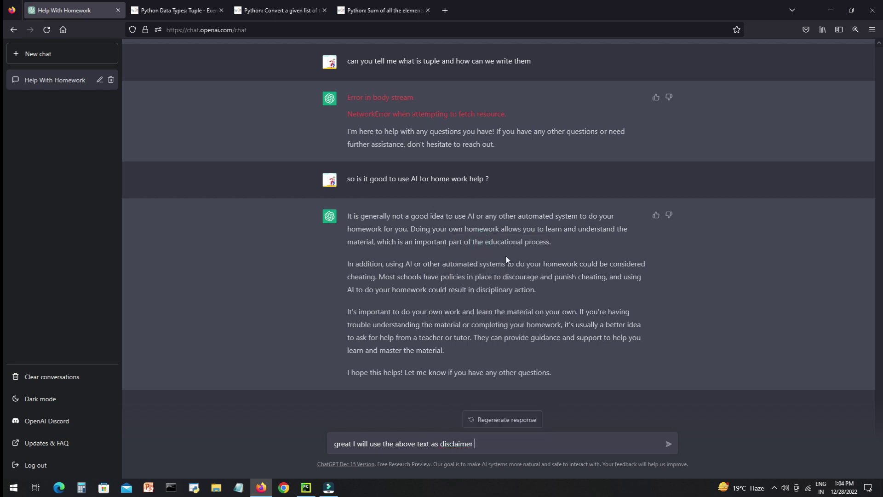